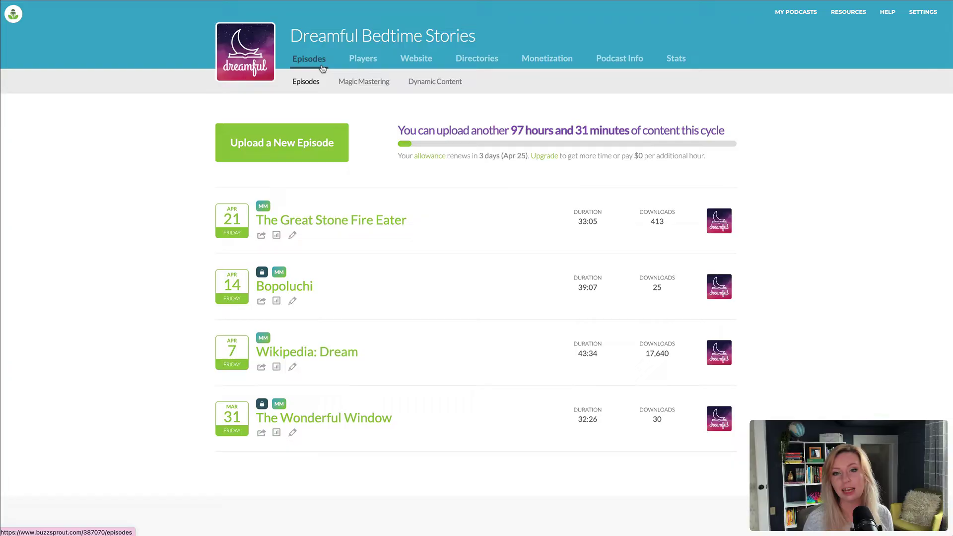
Upload Subscriptions Ad Read.mp3 as a new audio file on the Dynamic Content page
click(418, 82)
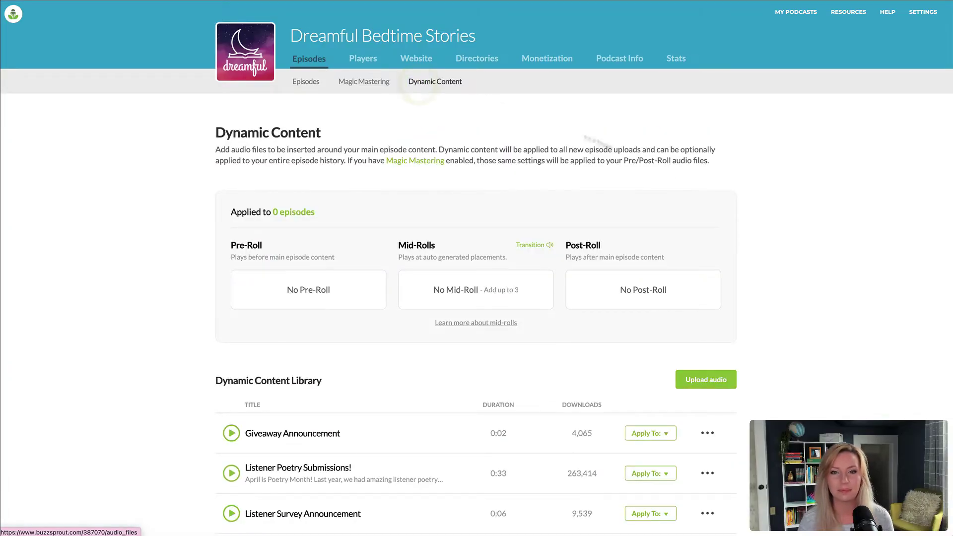
scroll(741, 380, down, 3)
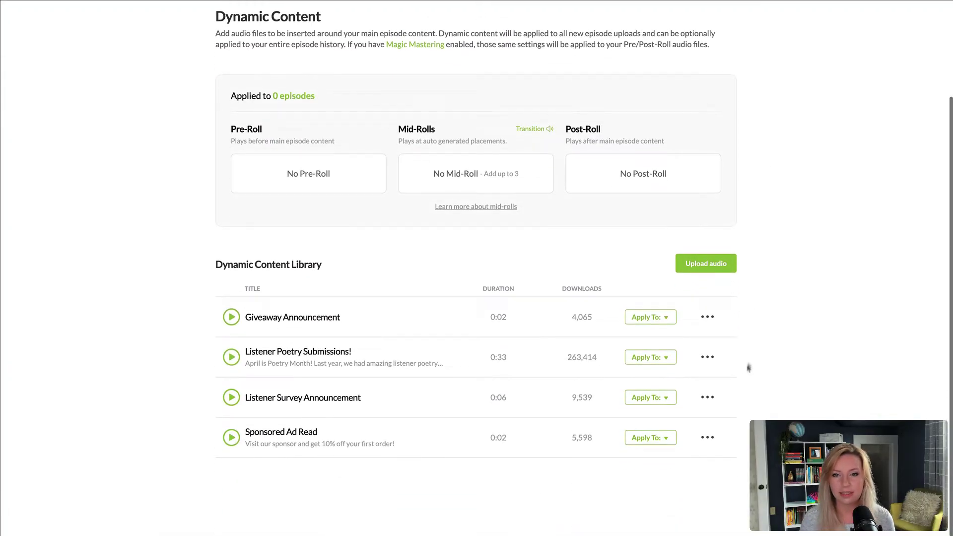
click(728, 270)
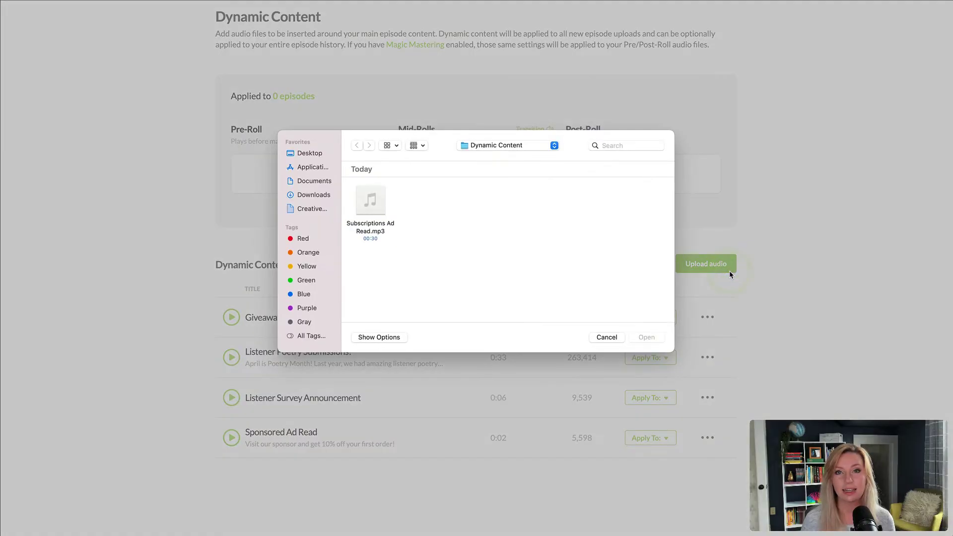
click(381, 232)
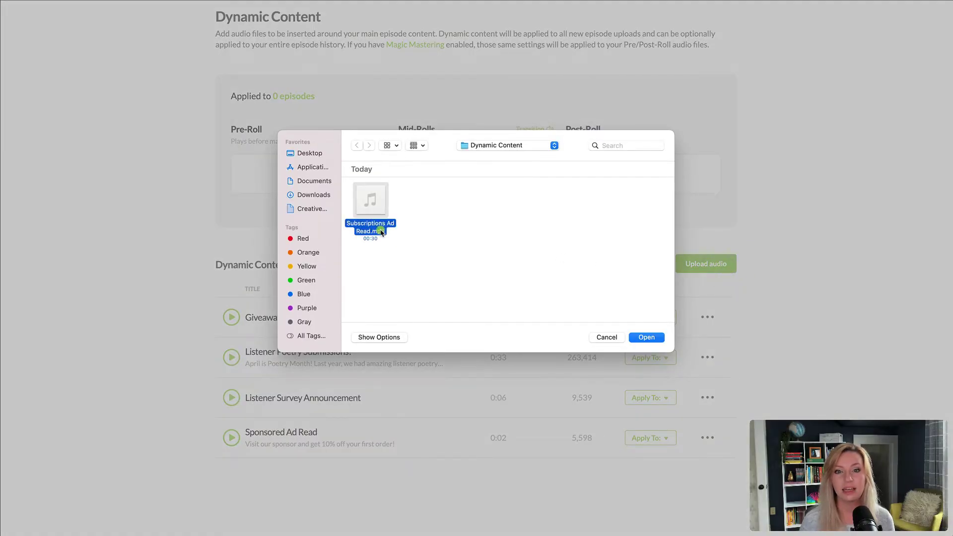
click(654, 338)
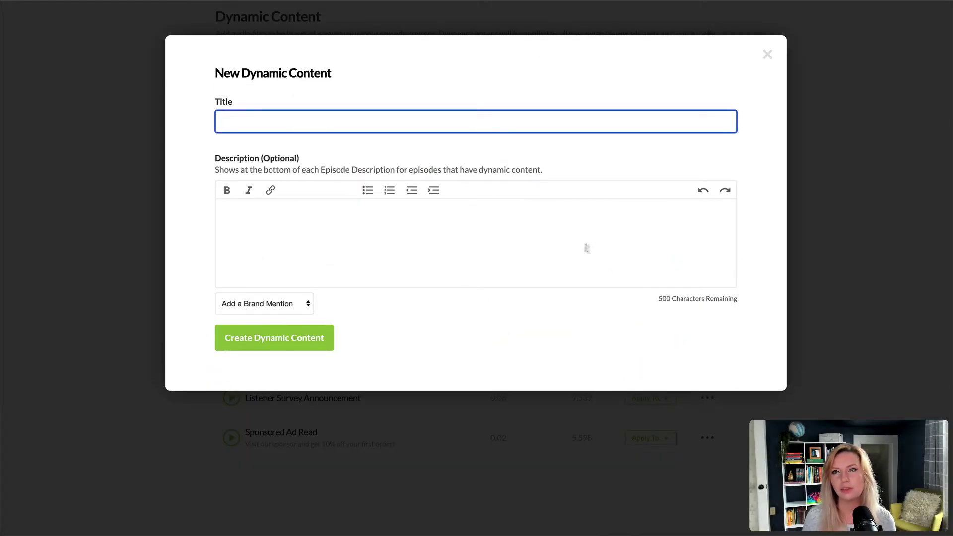
Title it 'Subscriptions Ad Read', paste the subscribe-promo description, and create the dynamic content item
text(Su)
key(Down)
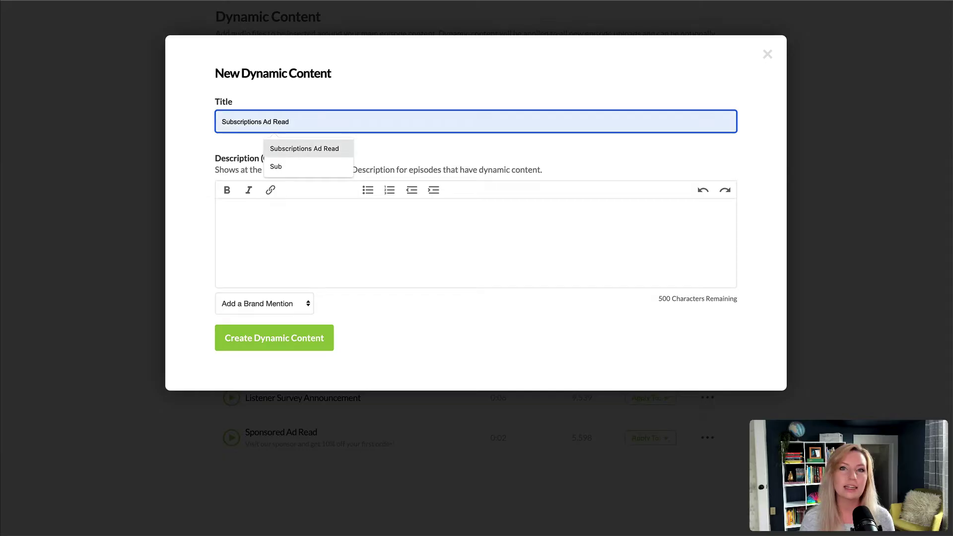
key(Return)
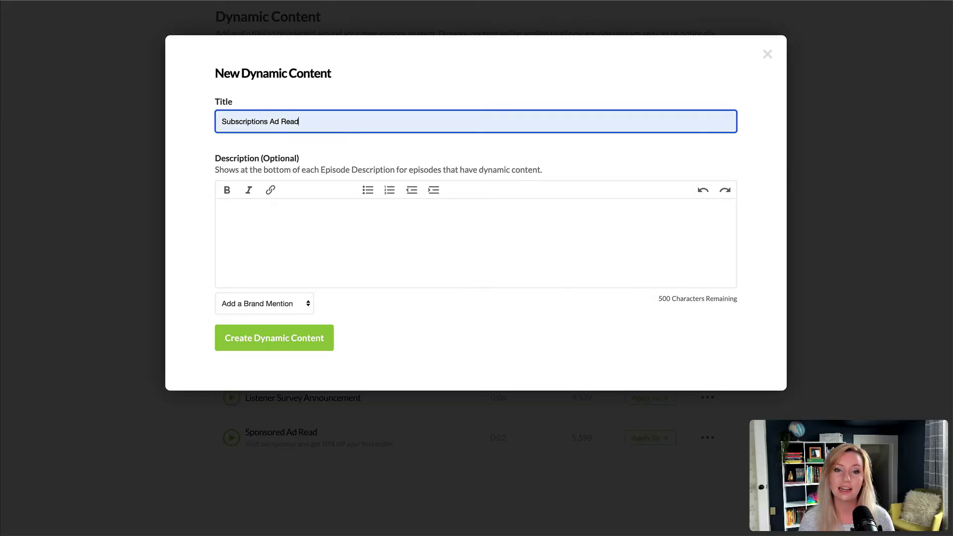
key(Tab)
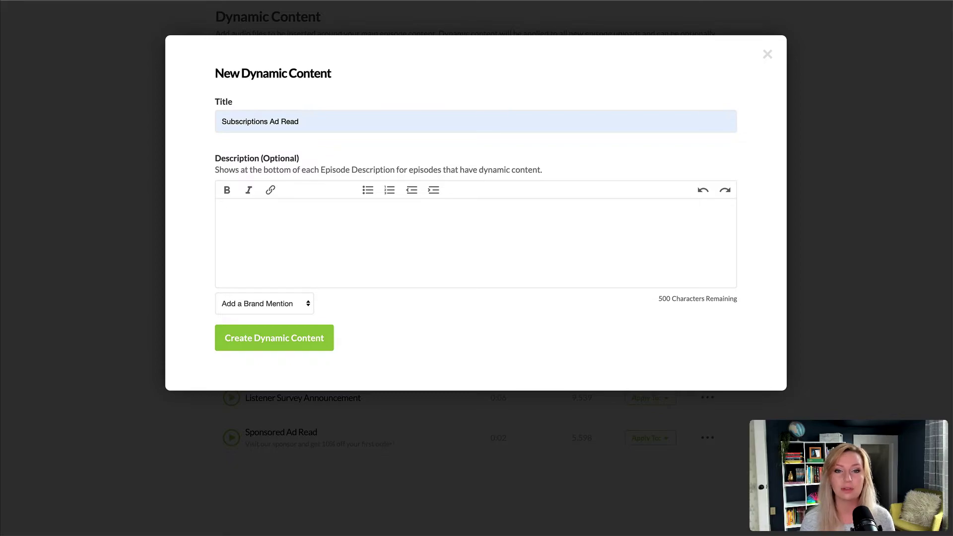
click(358, 221)
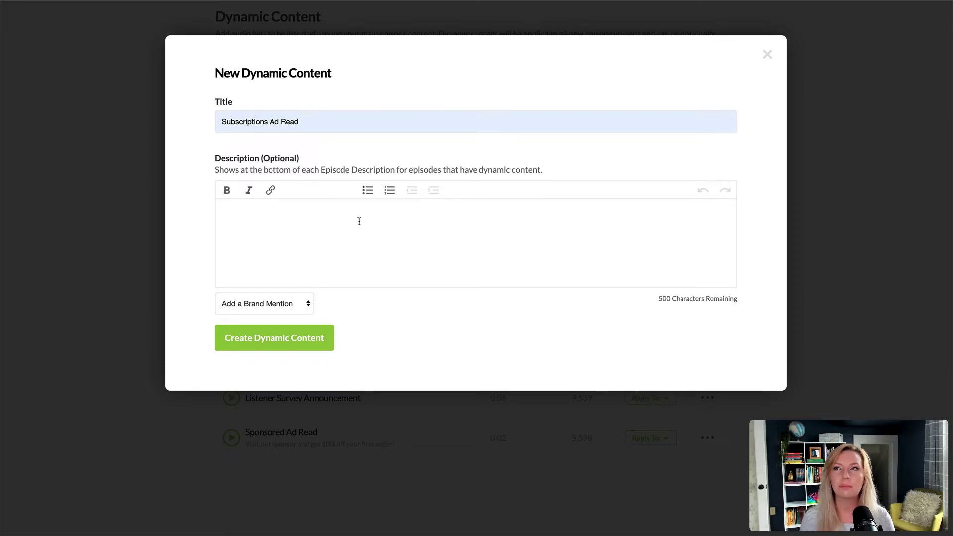
text(🎉 NEW! Subscribe on Buzzsprout to get a shoutout in an upcoming episode and bonus episodes synced with the regular feed!)
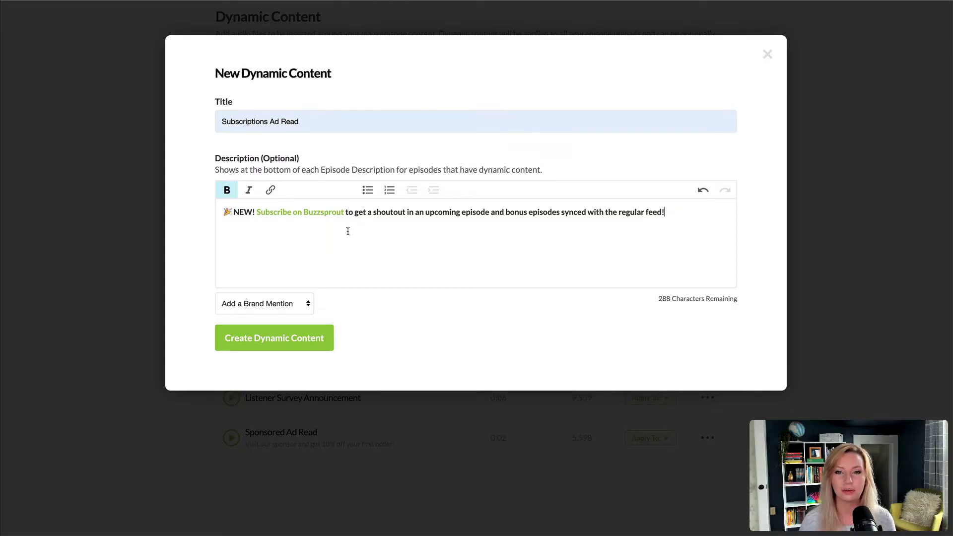
click(328, 350)
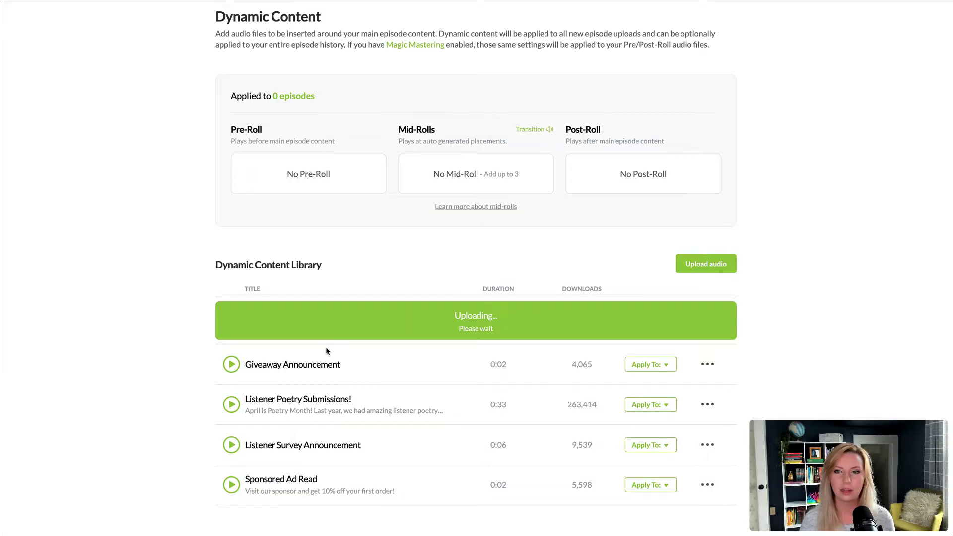
Apply the Giveaway Announcement audio to the Pre-Roll slot
scroll(197, 341, down, 1)
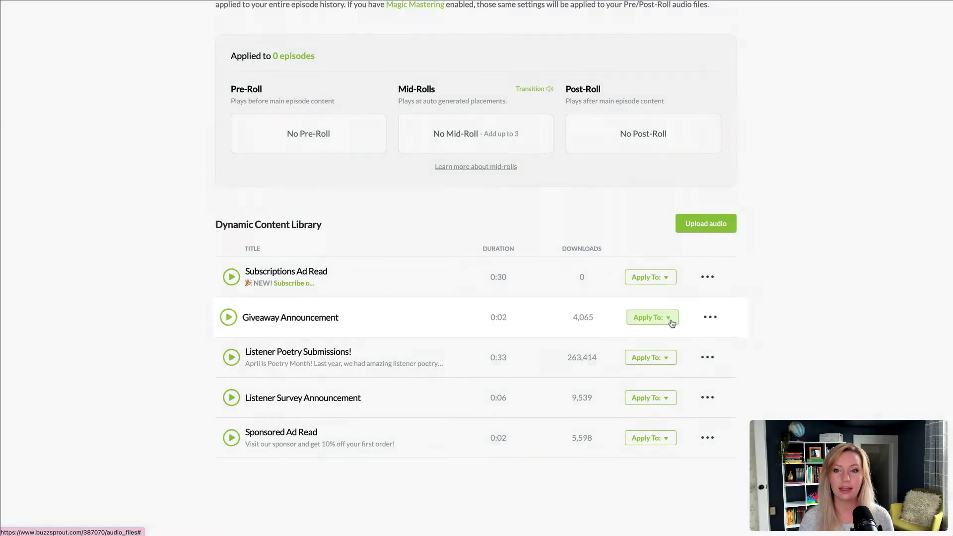
click(666, 317)
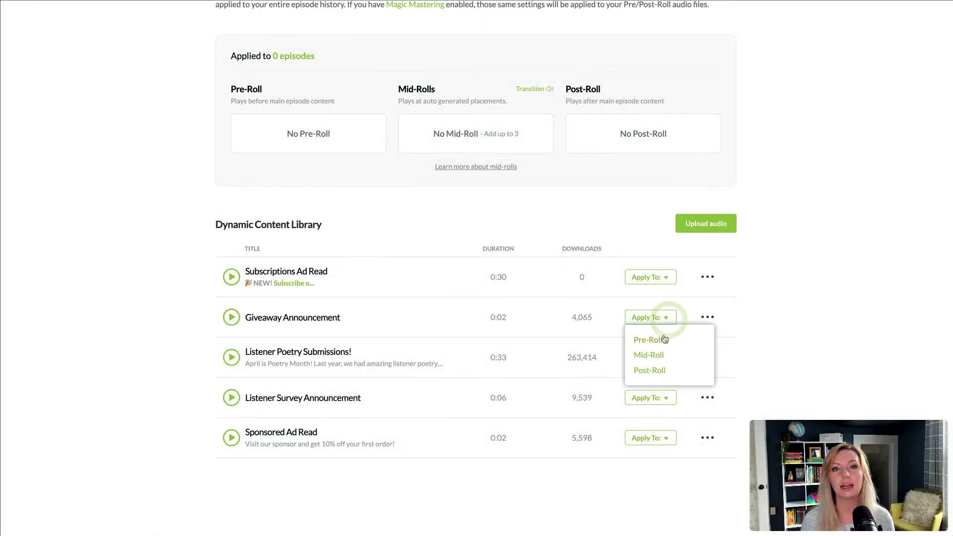
click(648, 340)
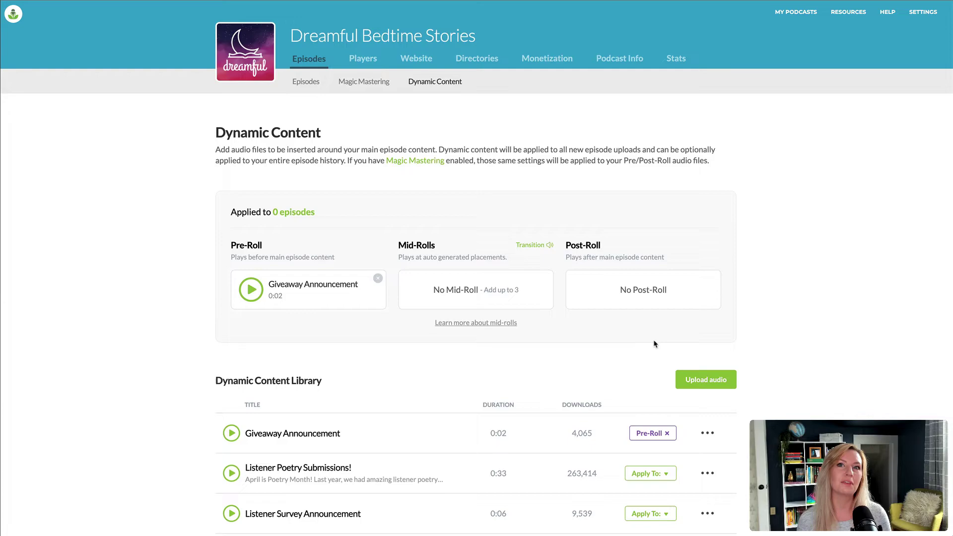
scroll(653, 342, down, 3)
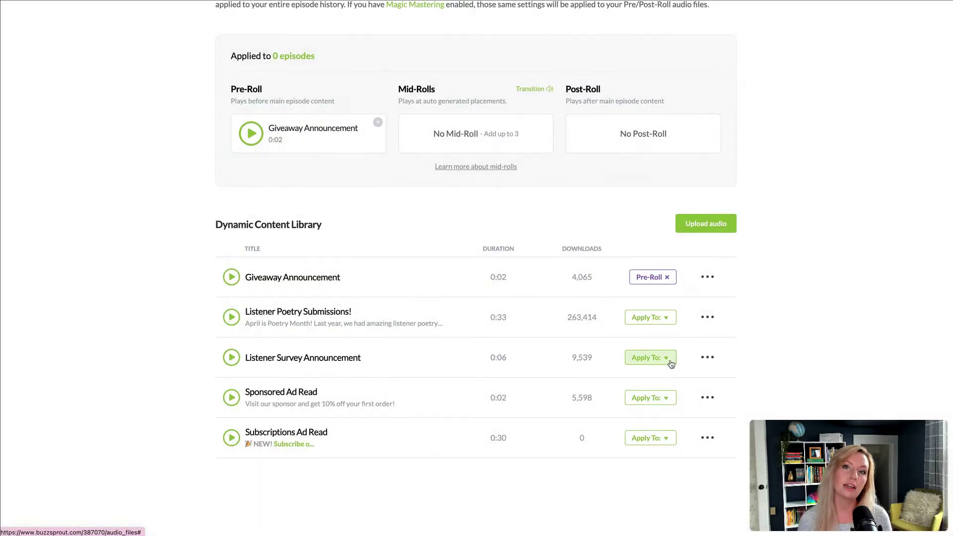
Apply Listener Survey Announcement as Post-Roll, and Sponsored Ad Read and Subscriptions Ad Read as Mid-Roll
click(669, 361)
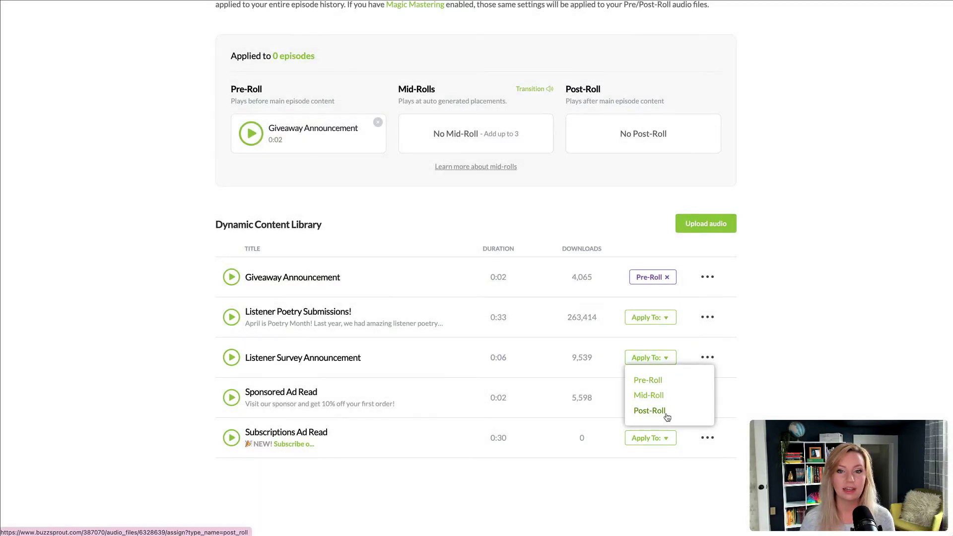
click(650, 411)
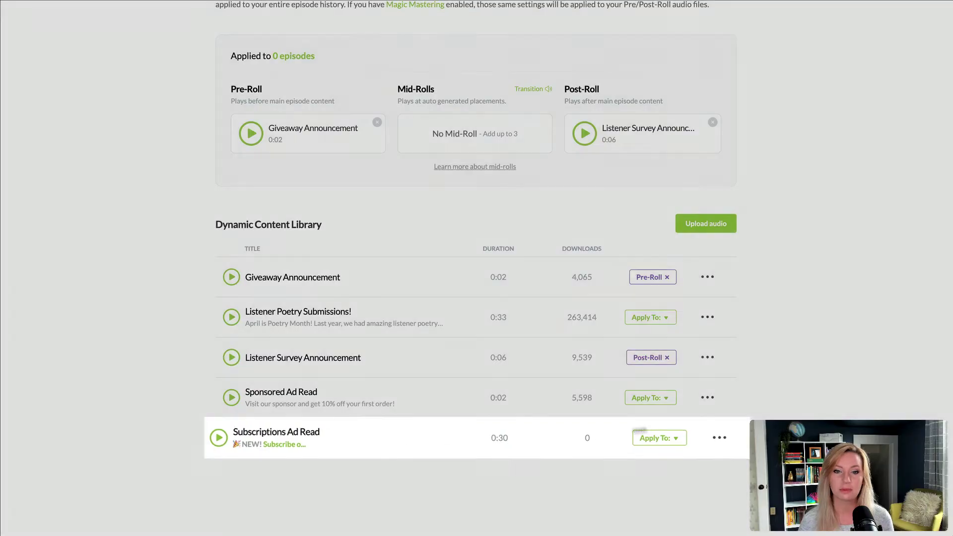
click(664, 398)
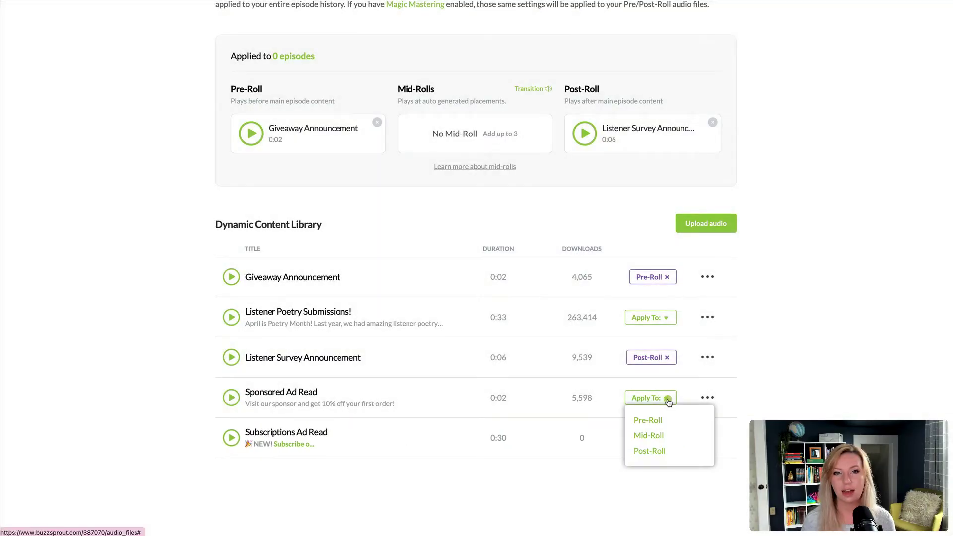
click(648, 435)
scroll(655, 440, down, 2)
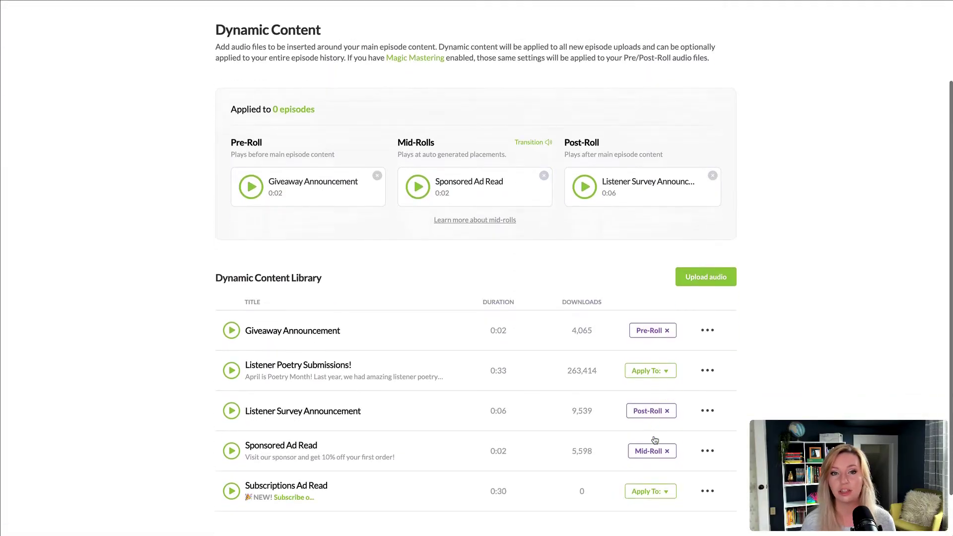
scroll(655, 439, down, 2)
click(657, 438)
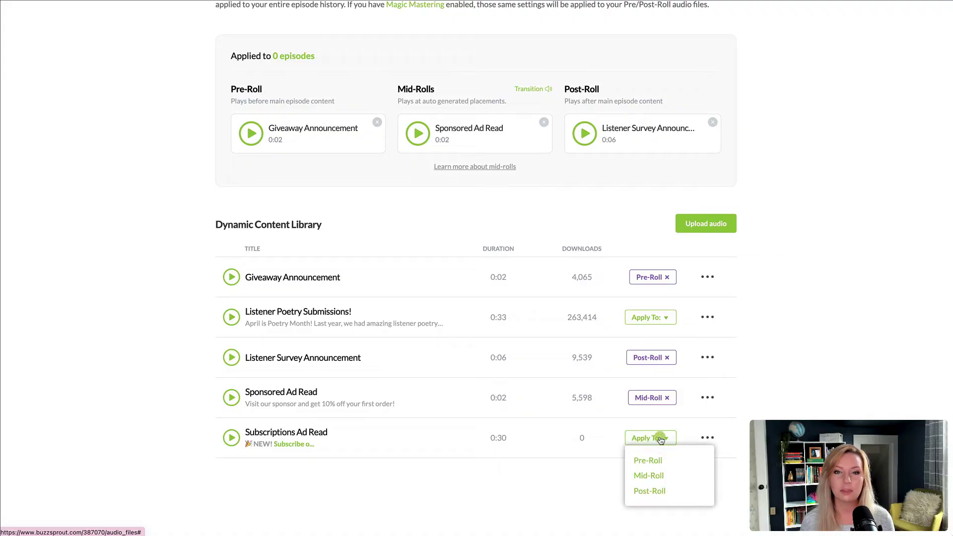
click(654, 476)
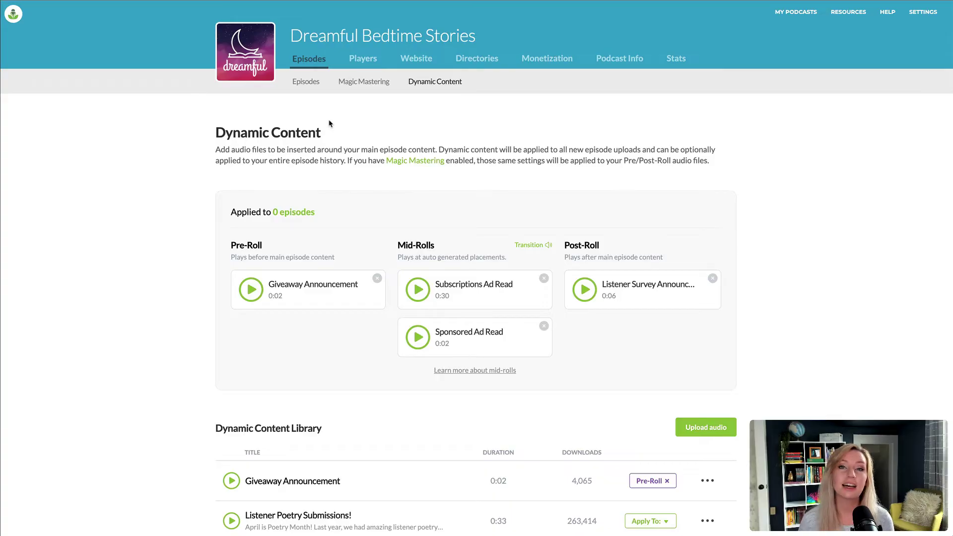
Go from the Episodes list to the Dynamic Content sub-tab showing the pre-, mid- and post-roll slots
click(306, 82)
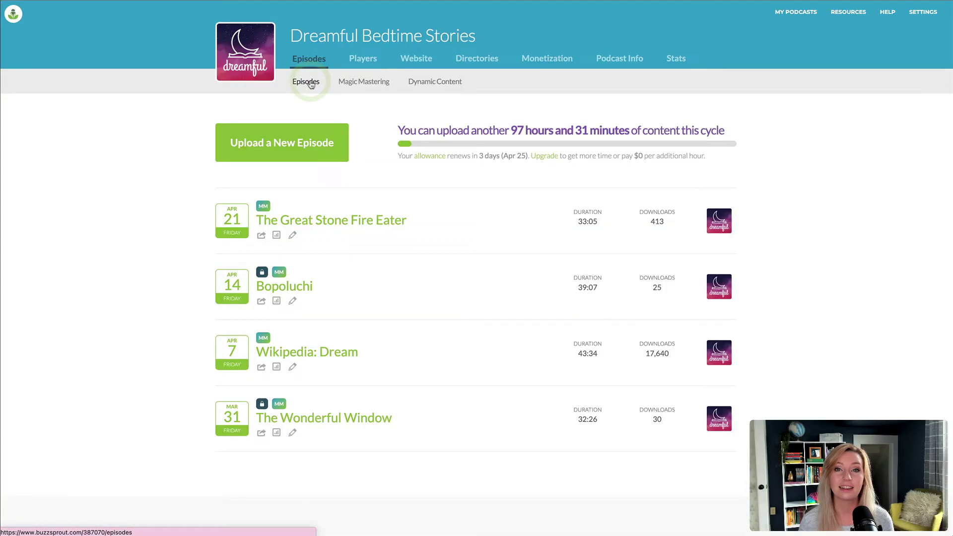
click(336, 127)
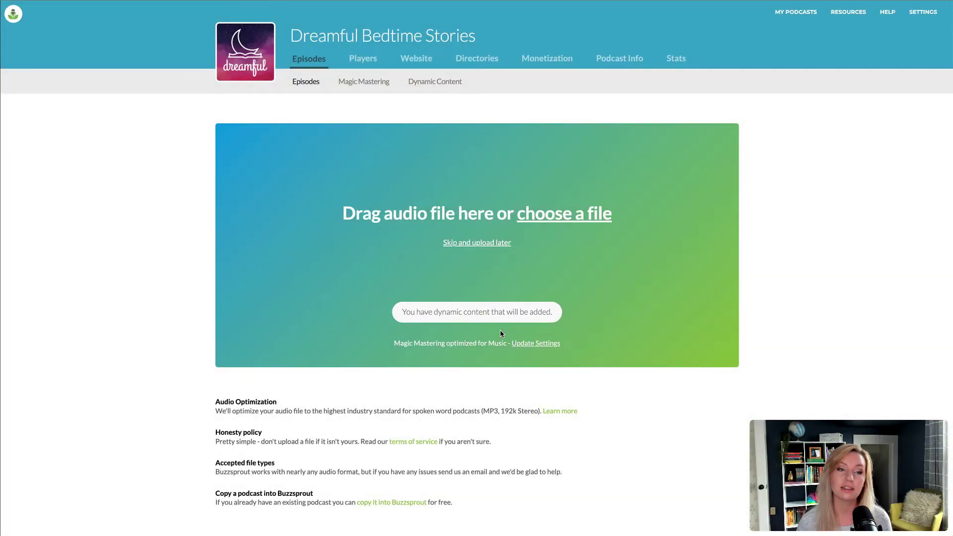
click(433, 85)
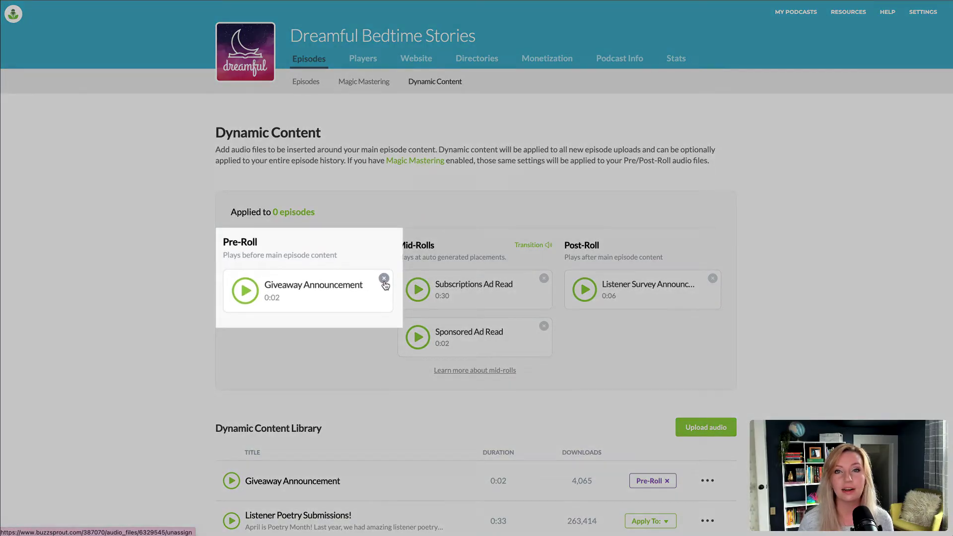
Clear the Giveaway Announcement card from the Pre-Roll column, leaving that slot empty
click(384, 279)
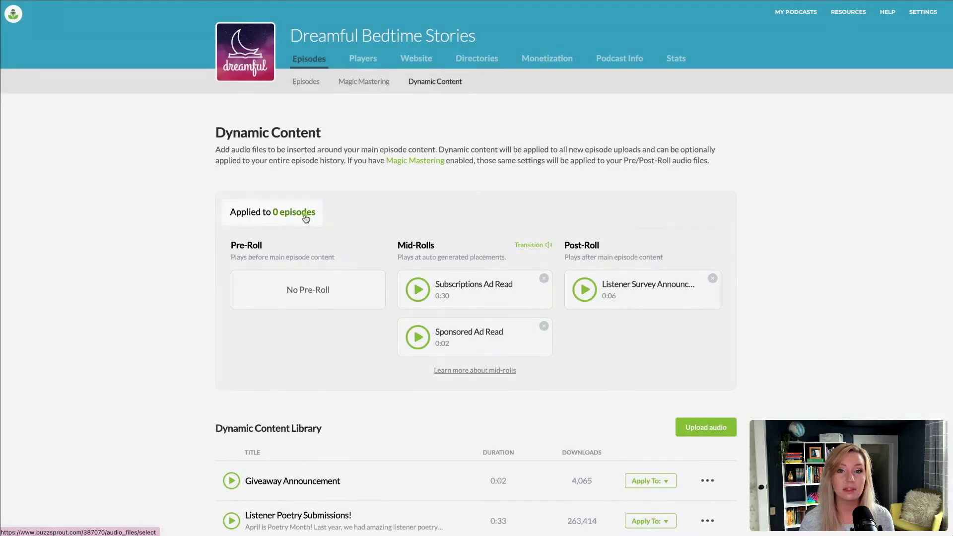
click(305, 217)
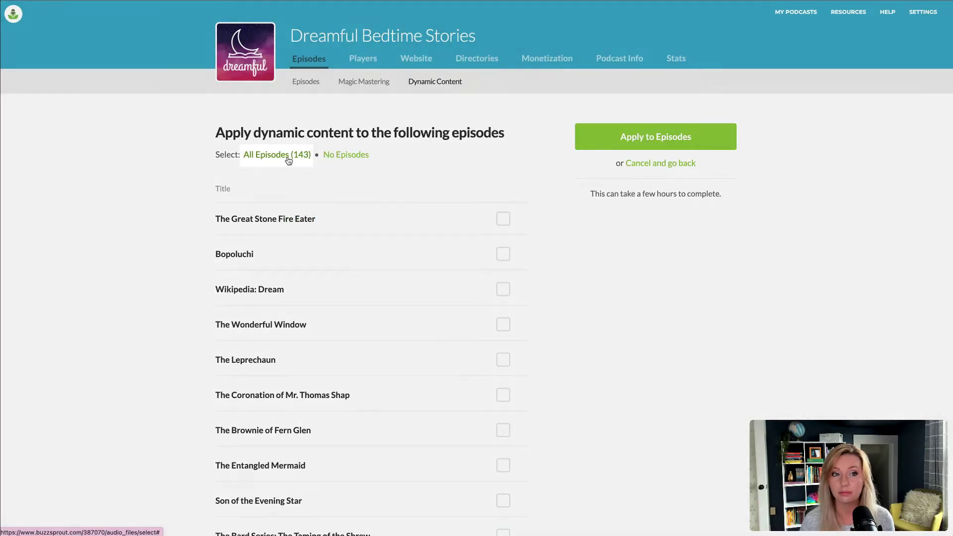
click(289, 157)
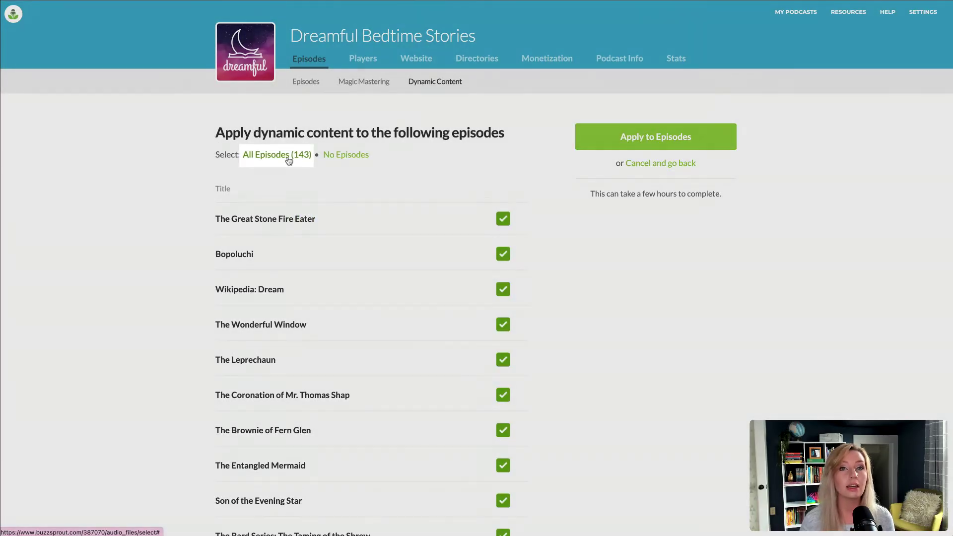
click(343, 156)
click(504, 220)
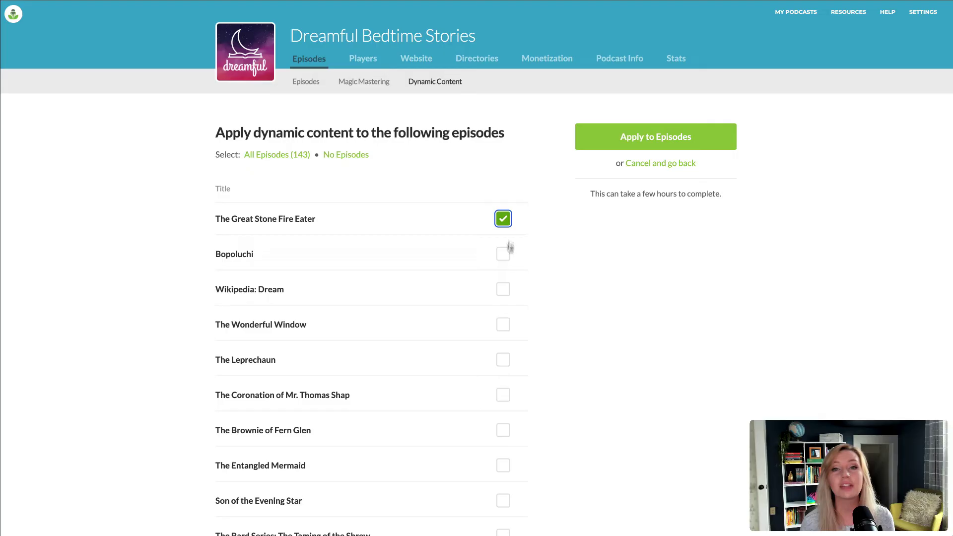
click(504, 255)
click(505, 325)
click(504, 361)
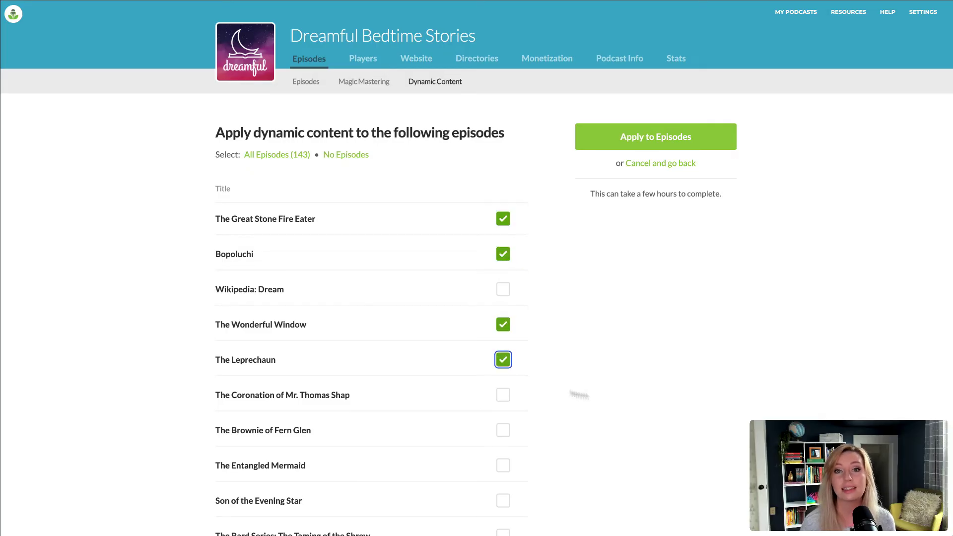
click(674, 171)
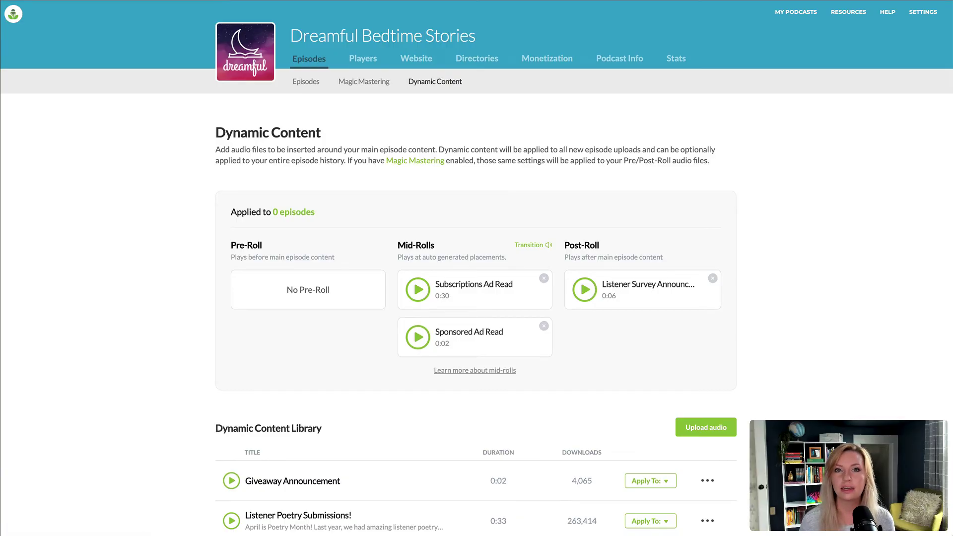
click(534, 249)
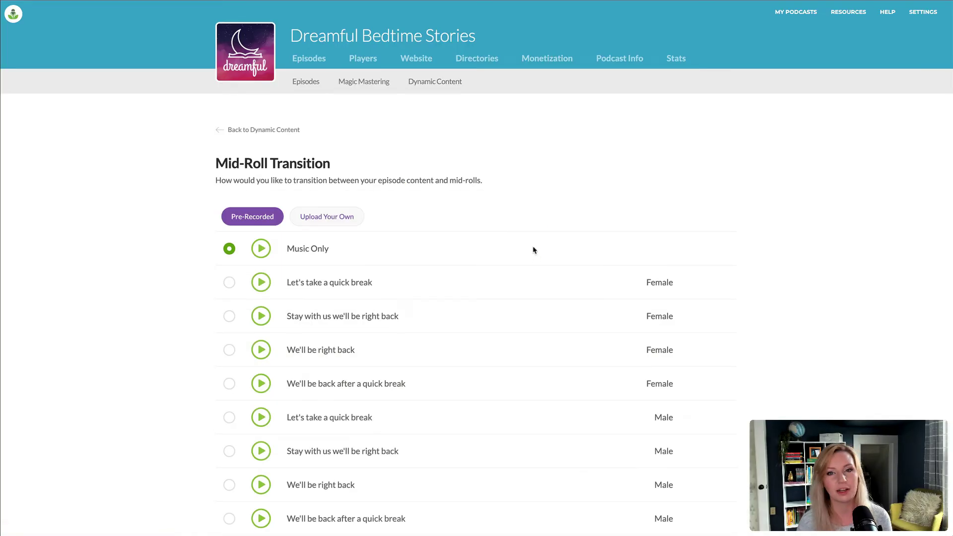
scroll(531, 247, down, 1)
scroll(531, 247, down, 2)
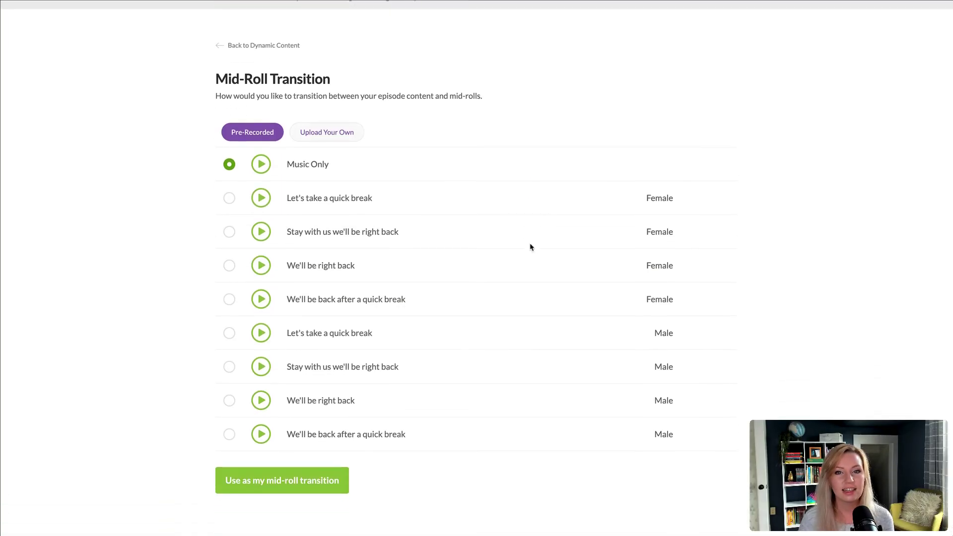
click(262, 166)
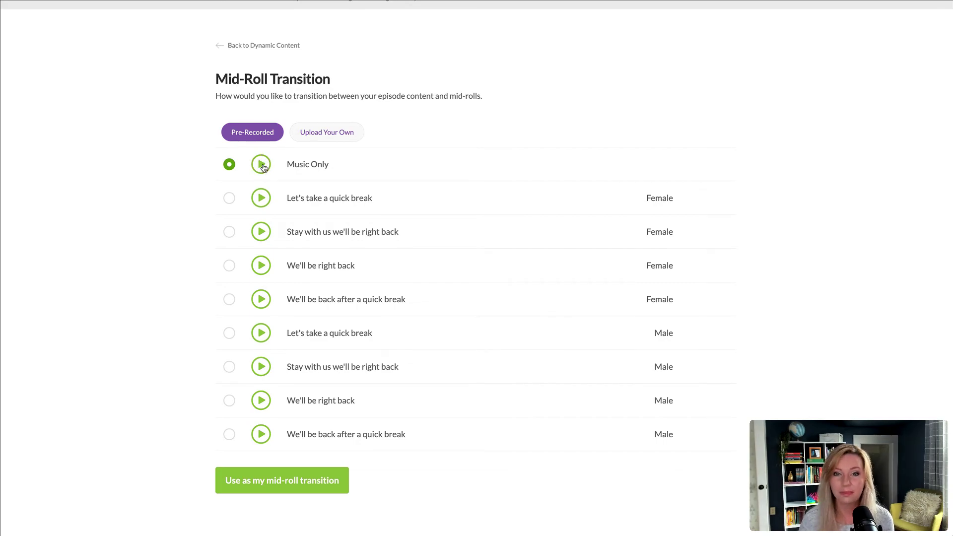
click(228, 198)
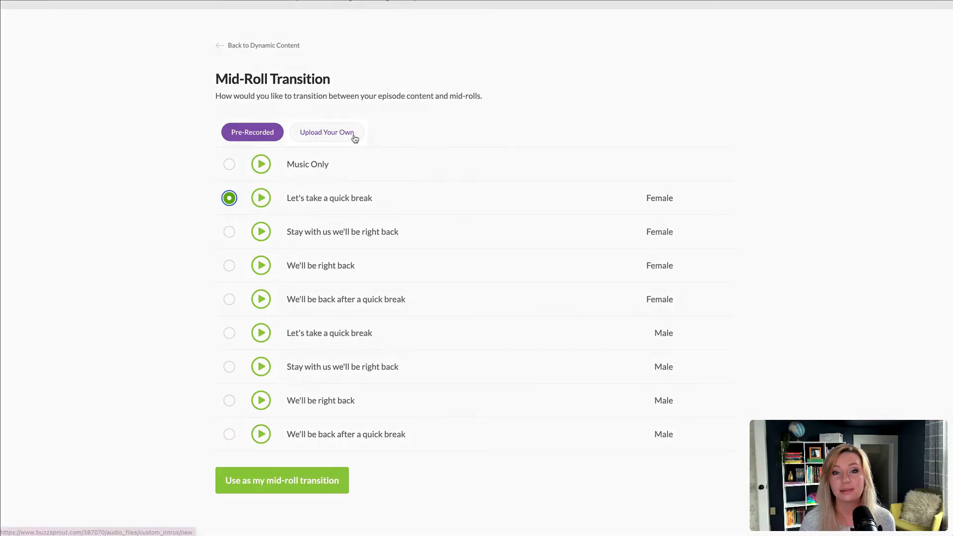
scroll(357, 141, up, 1)
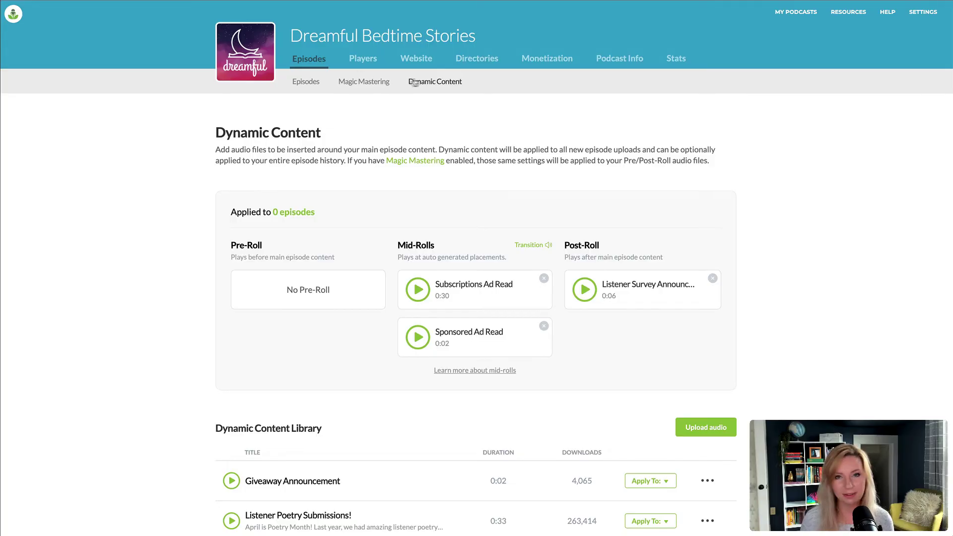
Remove Sponsored Ad Read's Mid-Roll tag in the library, keeping only Subscriptions Ad Read as mid-roll
scroll(773, 133, down, 4)
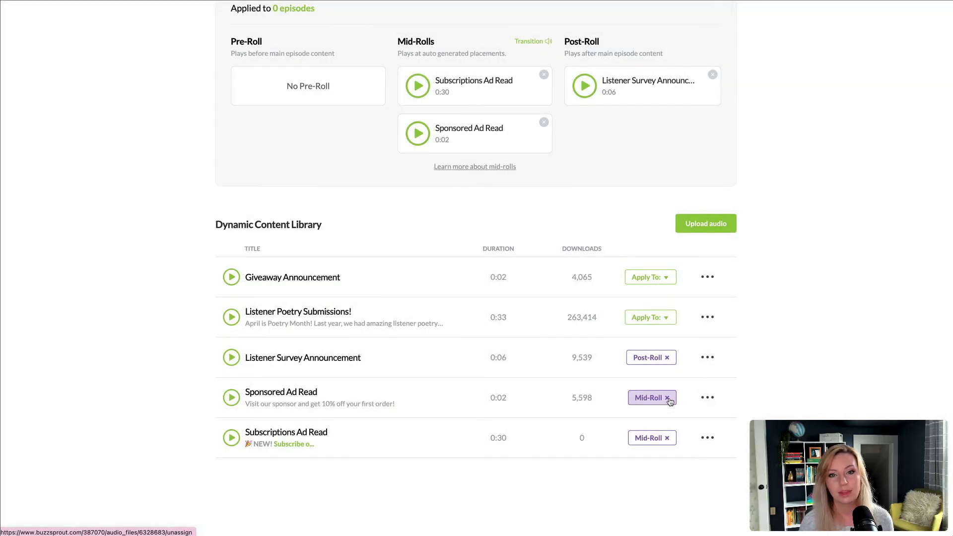
click(668, 399)
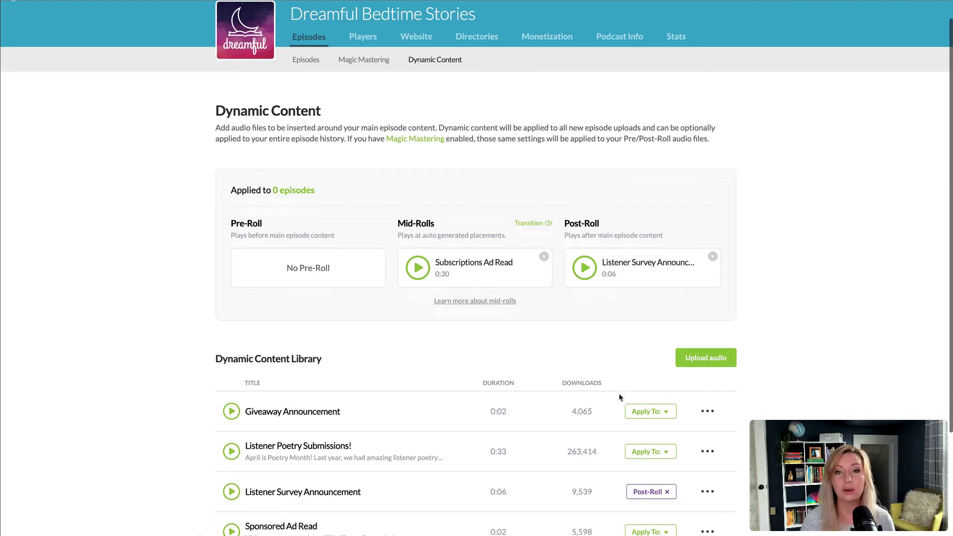
scroll(620, 398, down, 3)
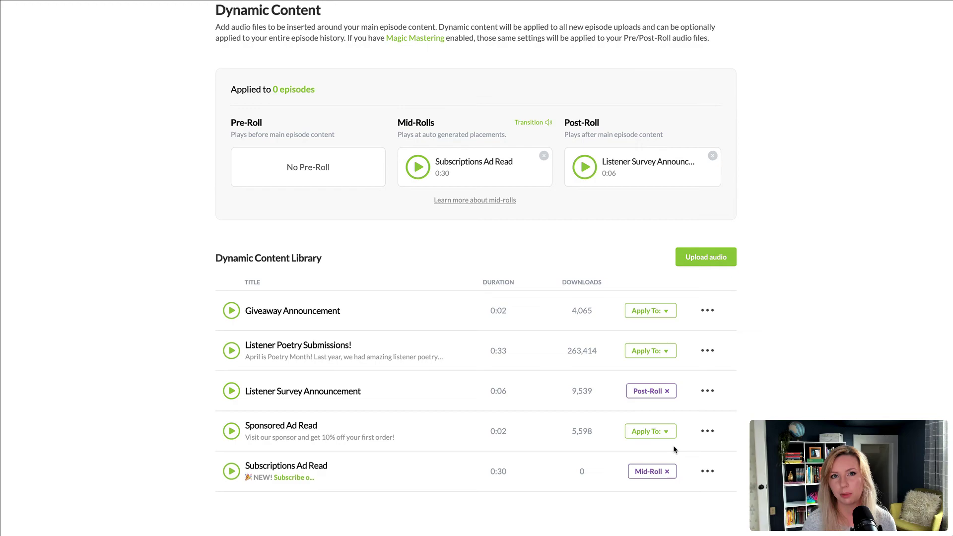
Delete the Giveaway Announcement audio from the Dynamic Content Library and confirm the deletion
click(709, 312)
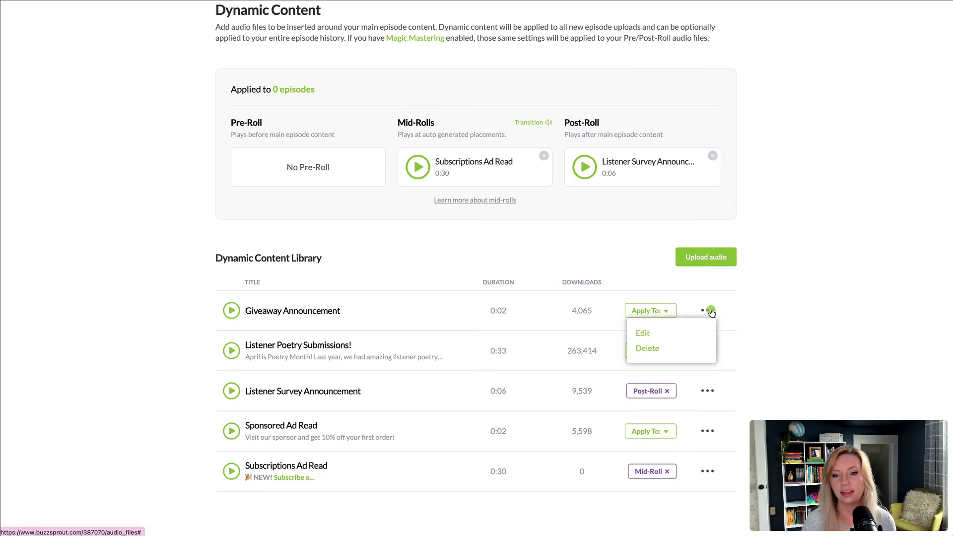
click(650, 334)
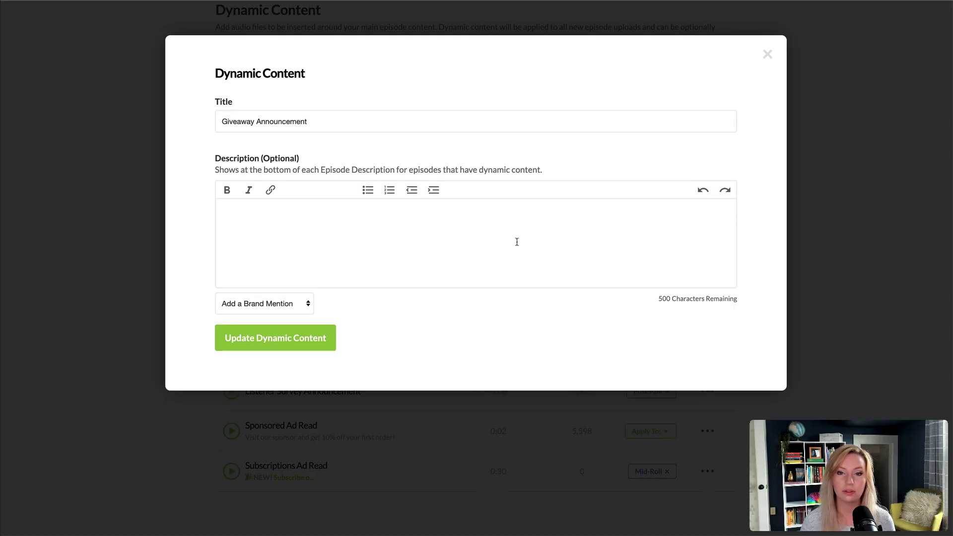
click(769, 54)
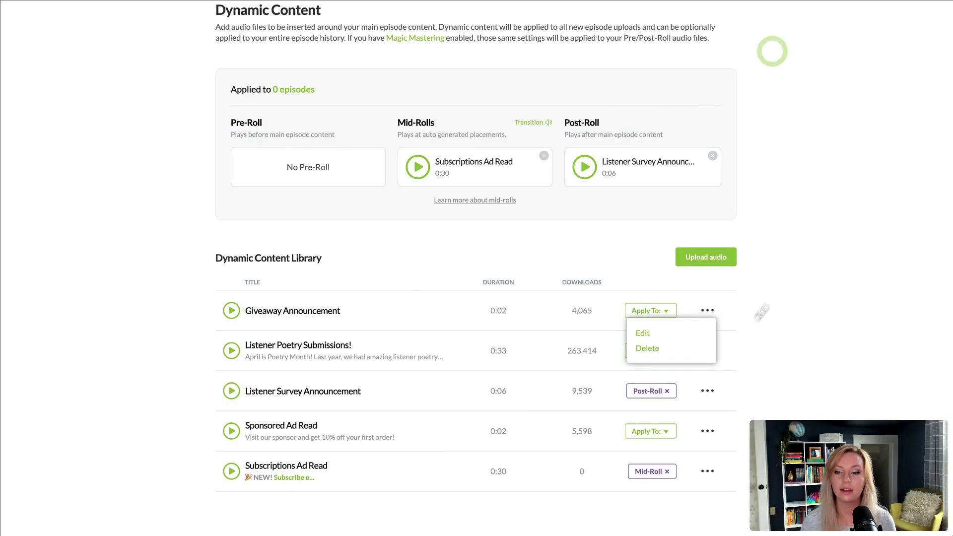
click(658, 351)
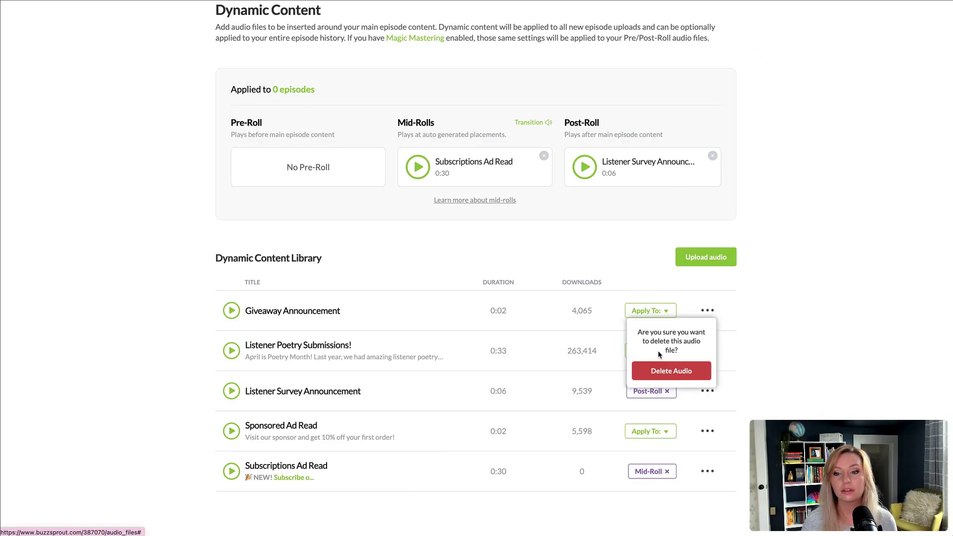
click(686, 369)
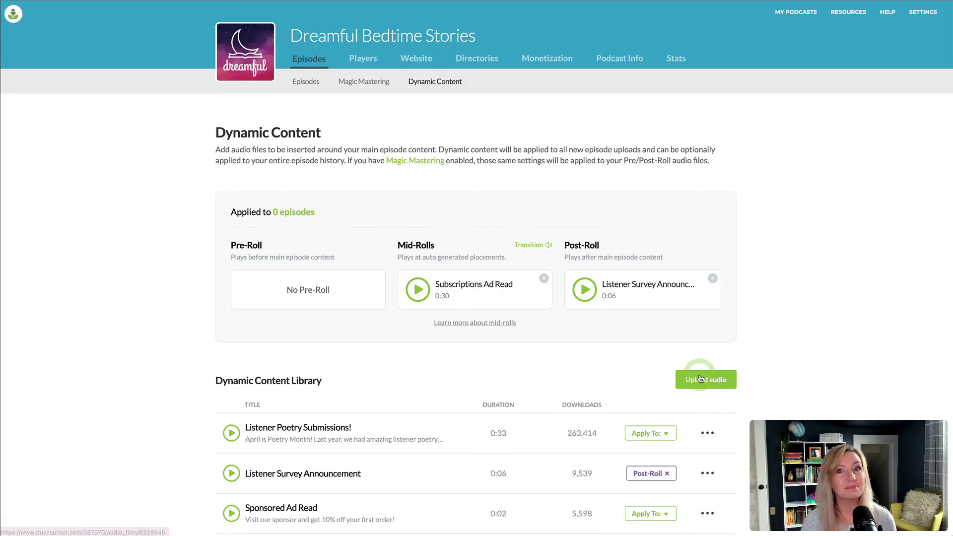
scroll(602, 348, down, 2)
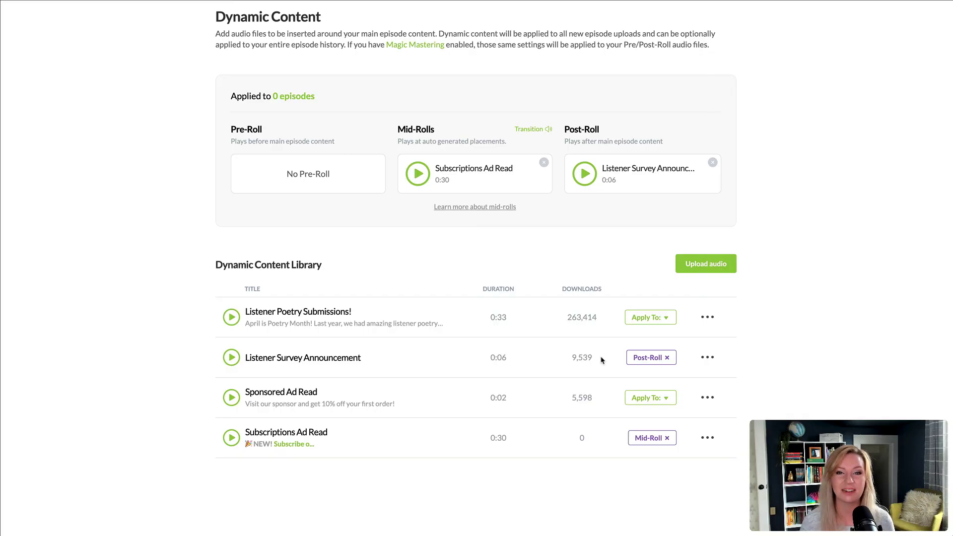
scroll(602, 360, up, 2)
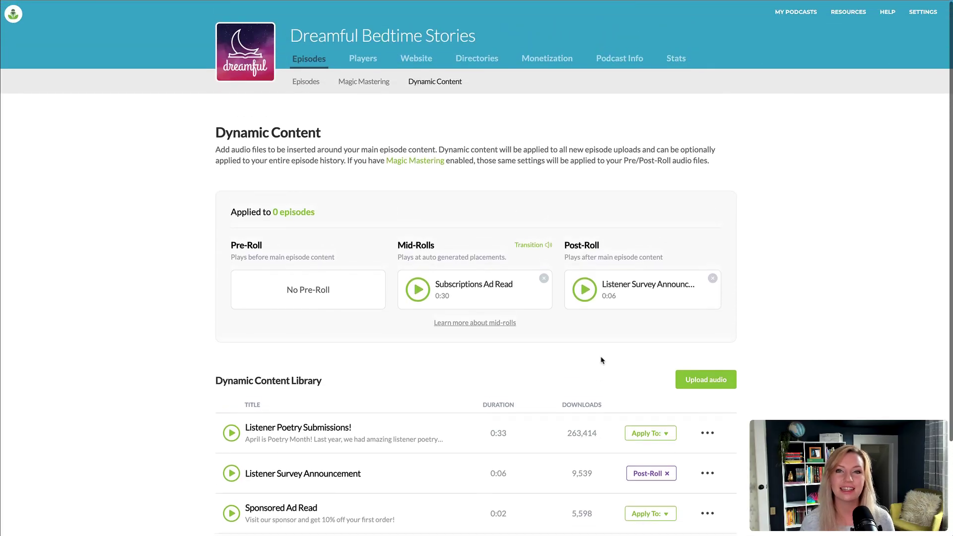